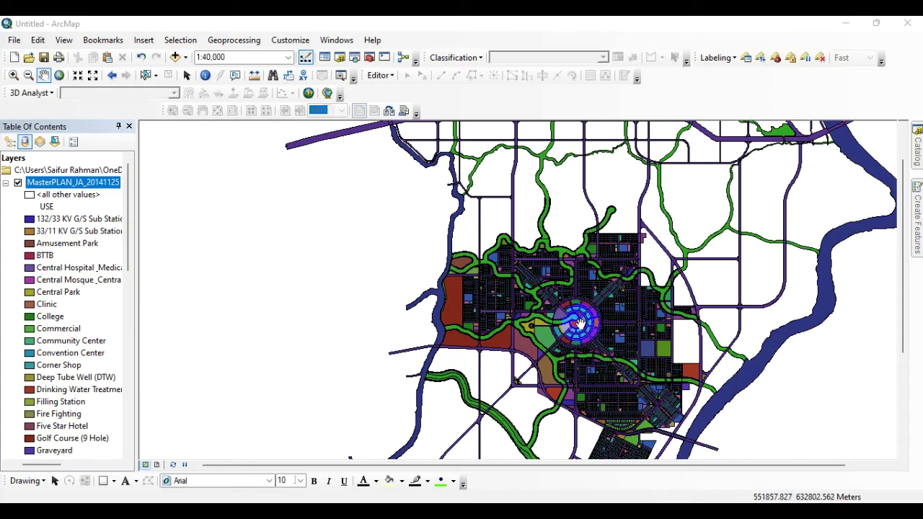
right_click(104, 188)
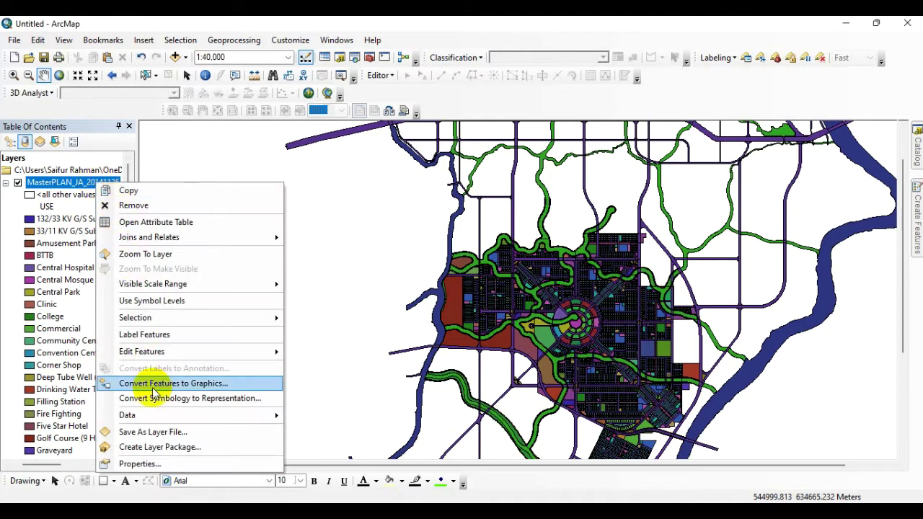
click(130, 463)
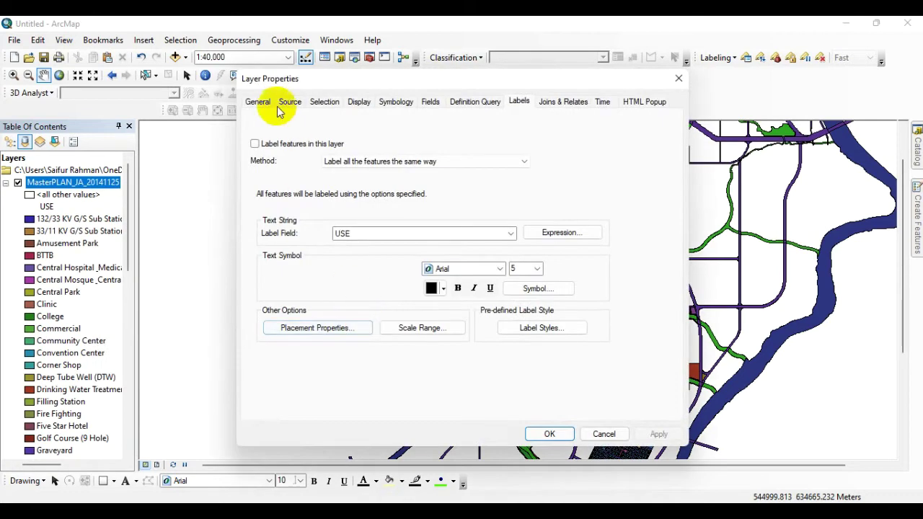
click(290, 103)
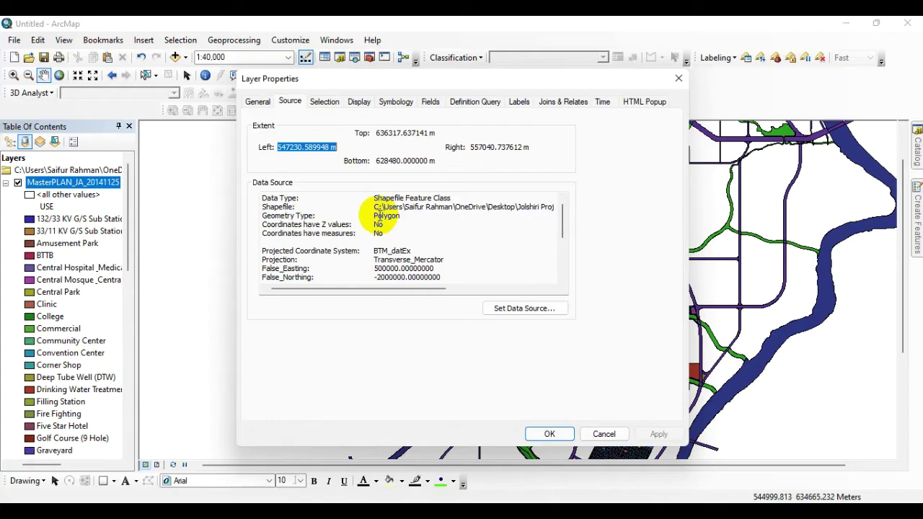
drag(375, 198, 453, 193)
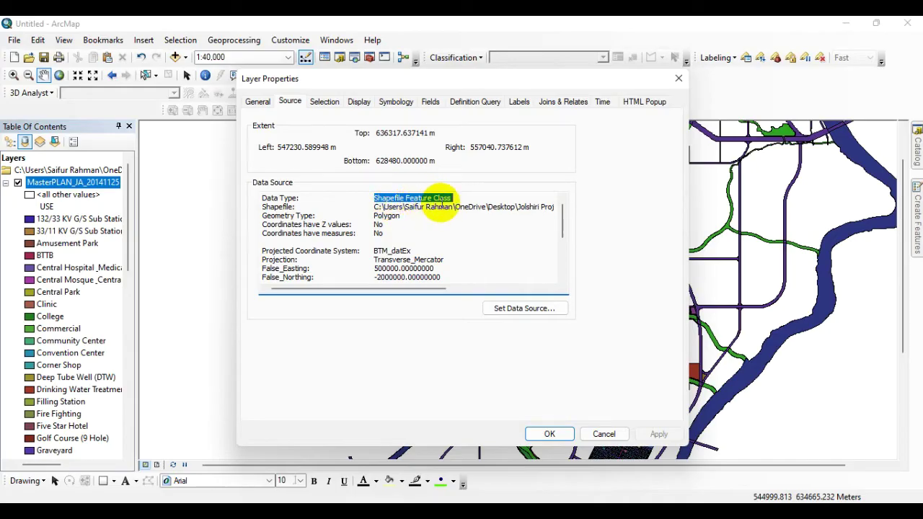
click(605, 435)
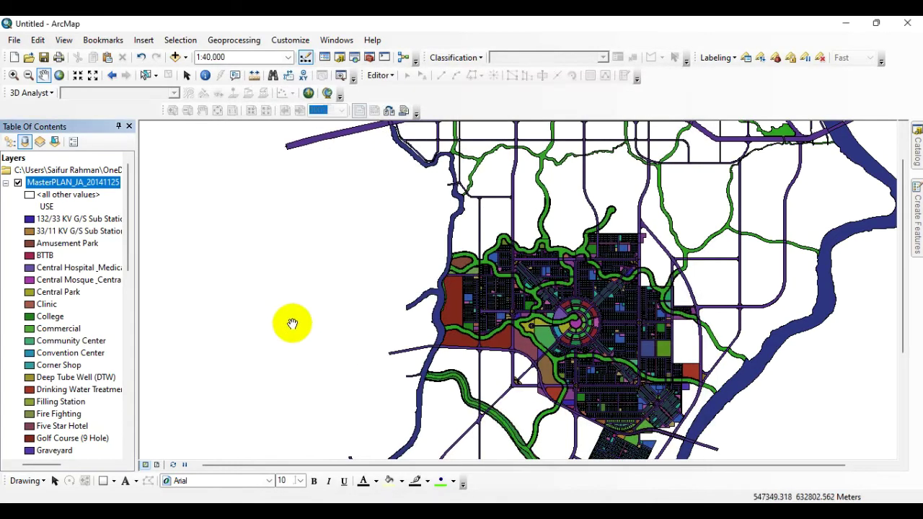
Start Export To CAD on the MasterPLAN_JA_20141125 layer with output type DWG_R2007
right_click(72, 186)
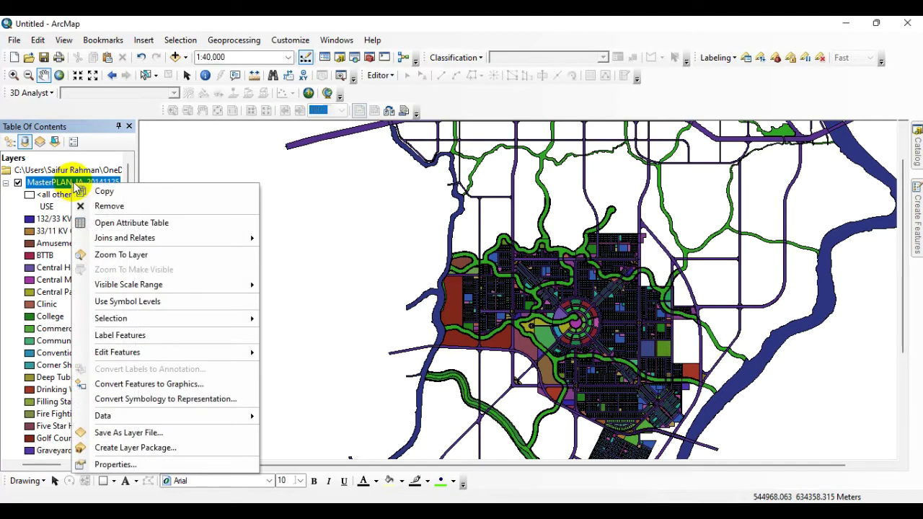
mouse_move(173, 419)
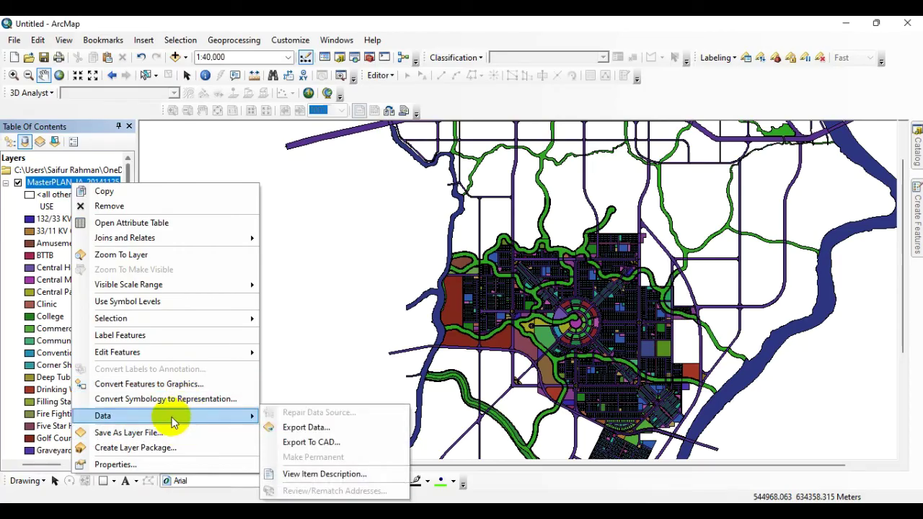
click(321, 442)
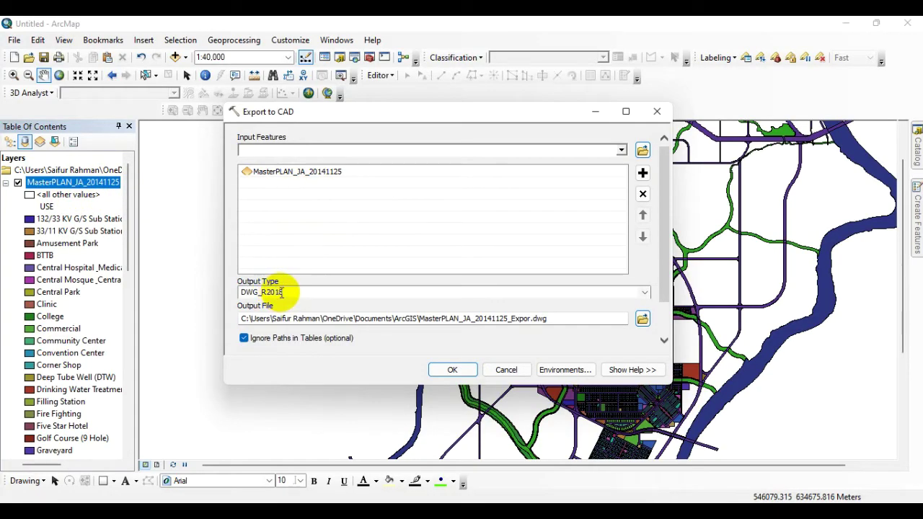
click(645, 293)
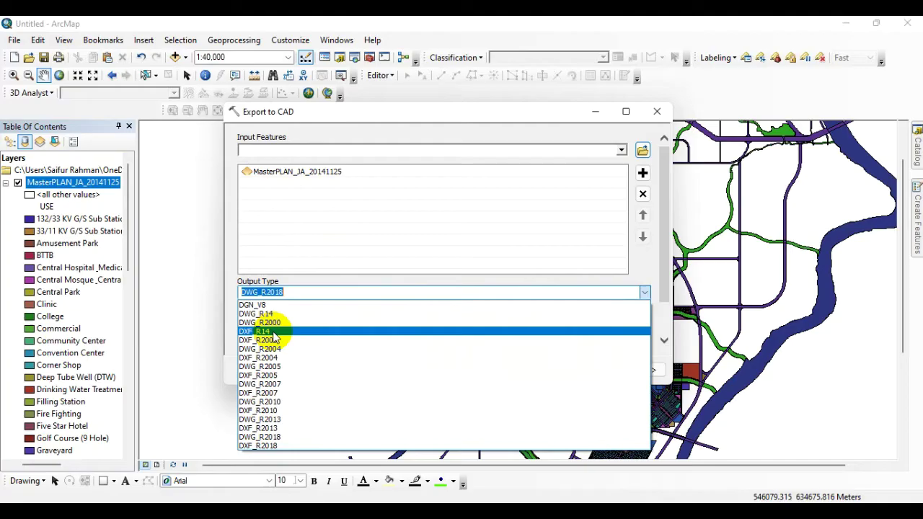
click(275, 385)
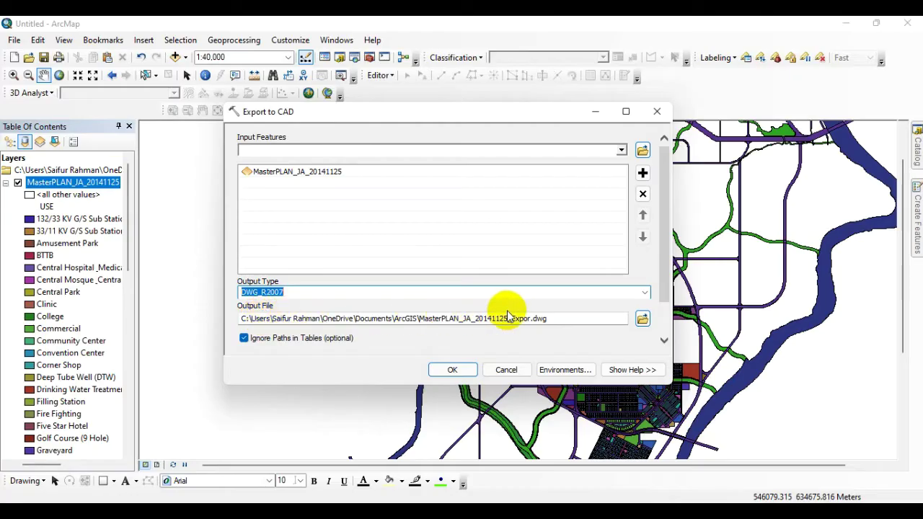
Set the output to Jolshiri_CAD.dwg in the Jolshiri Project folder and run the export
click(642, 319)
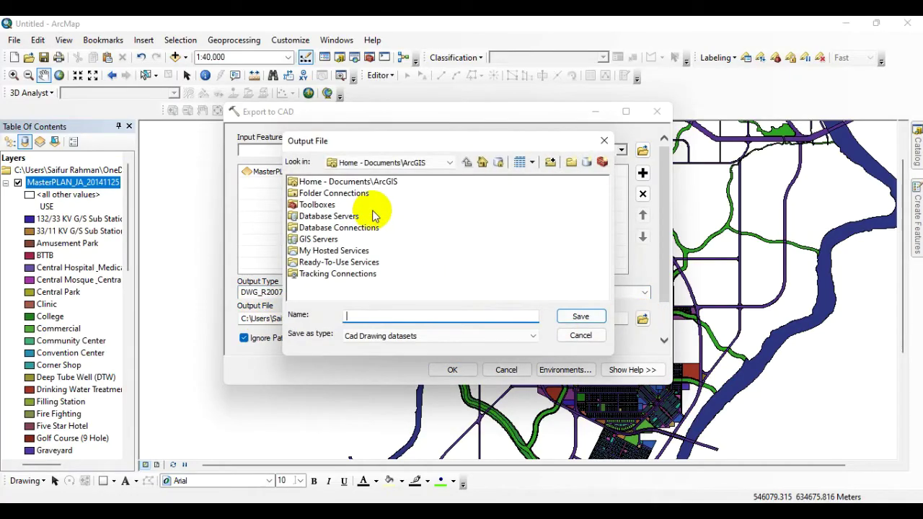
click(392, 163)
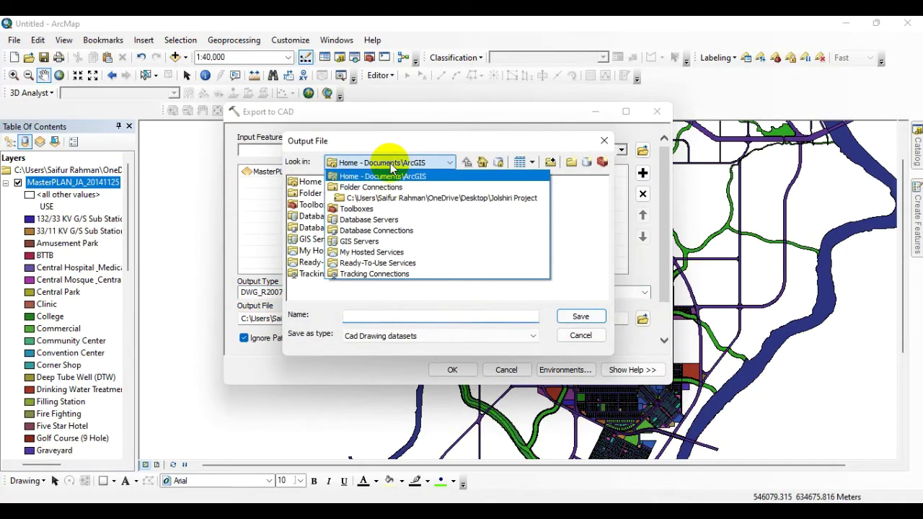
click(403, 199)
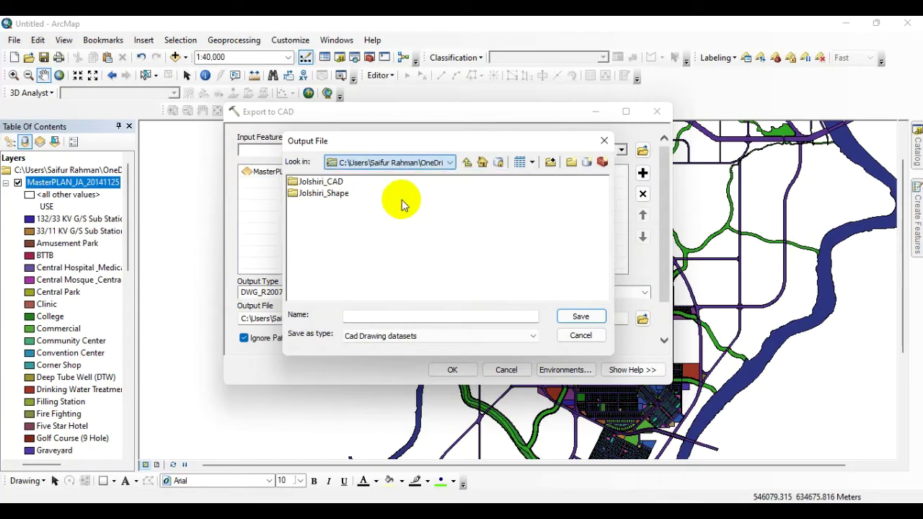
click(385, 315)
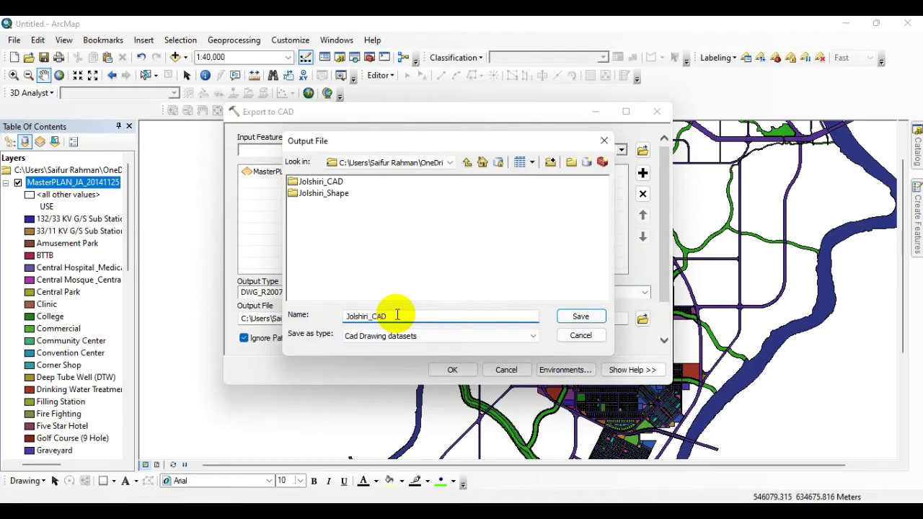
click(581, 317)
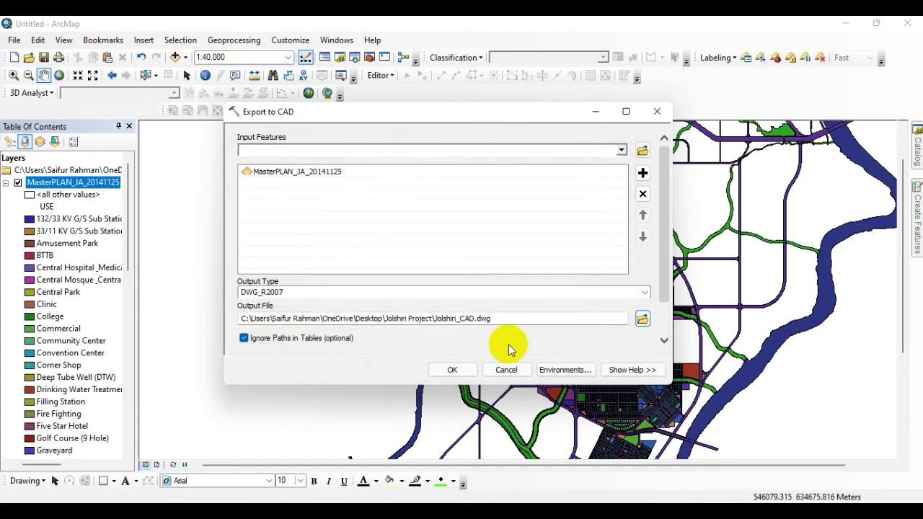
click(452, 369)
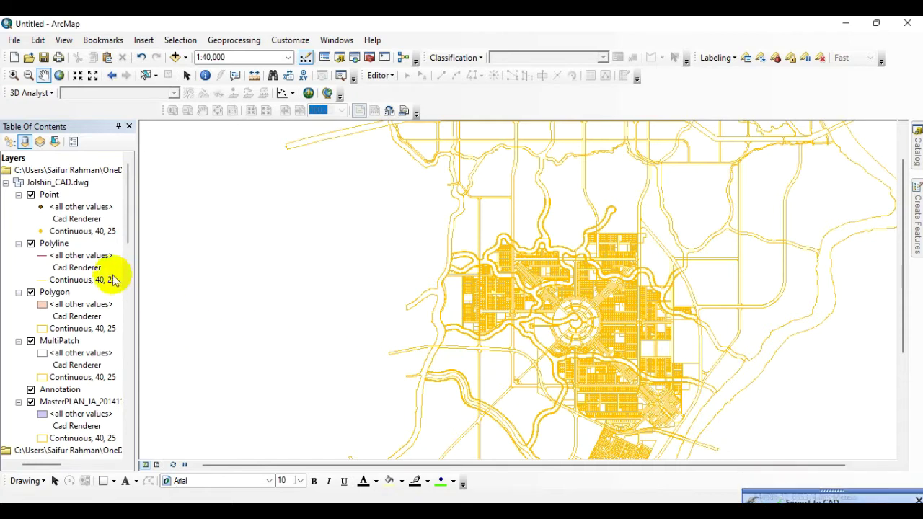
click(64, 183)
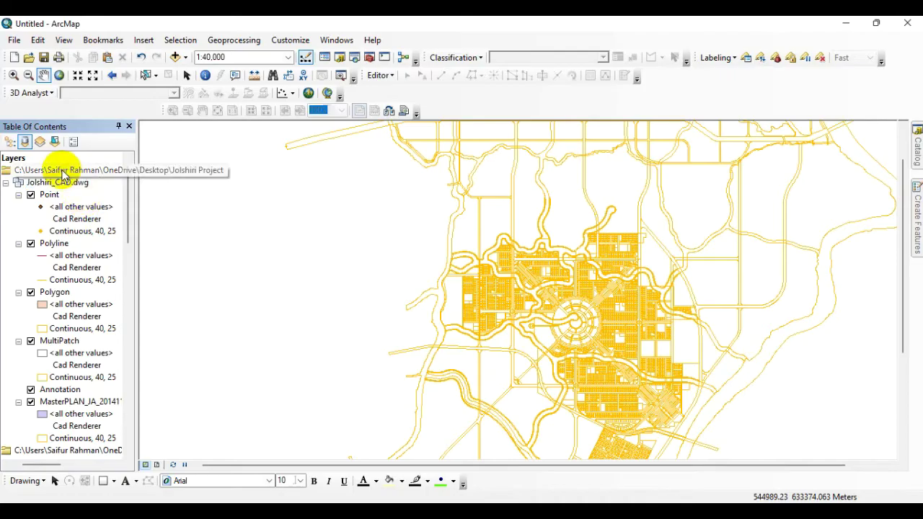
right_click(63, 171)
click(69, 179)
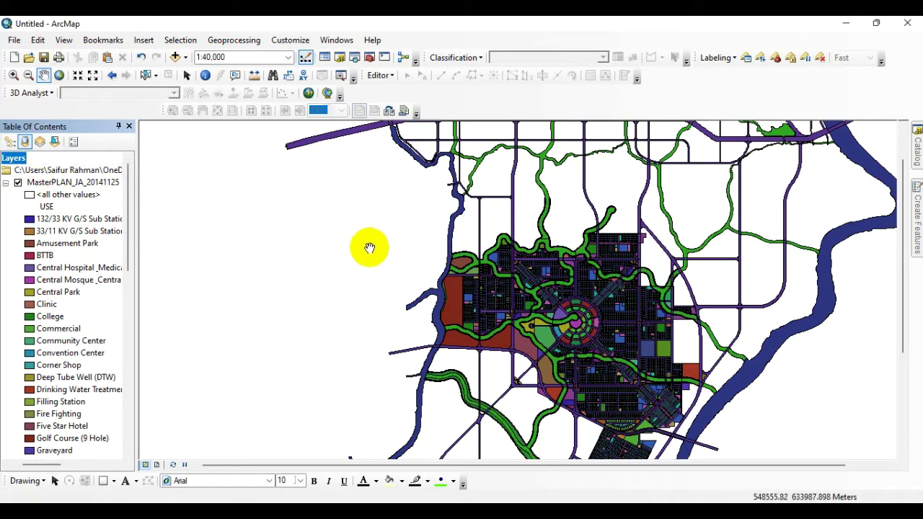
Minimize ArcMap and open Jolshiri_CAD from the Jolshiri Project desktop folder in AutoCAD
click(848, 26)
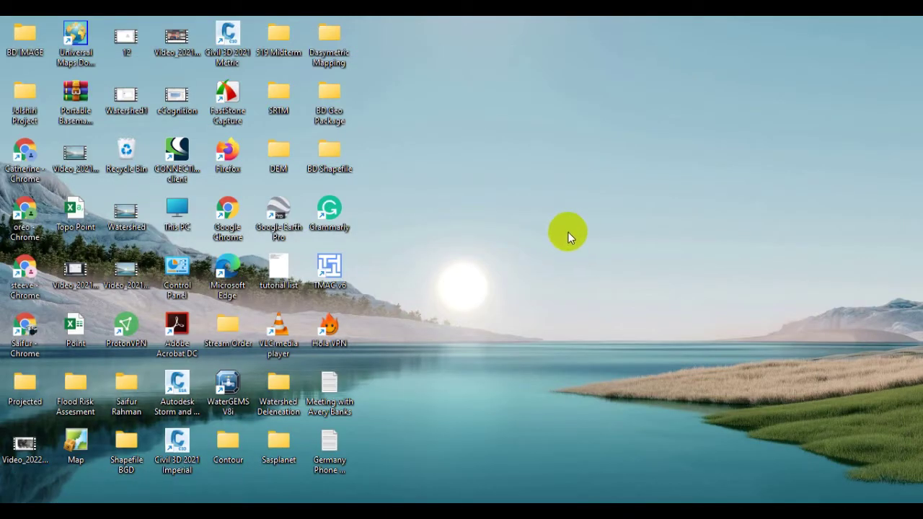
double_click(25, 108)
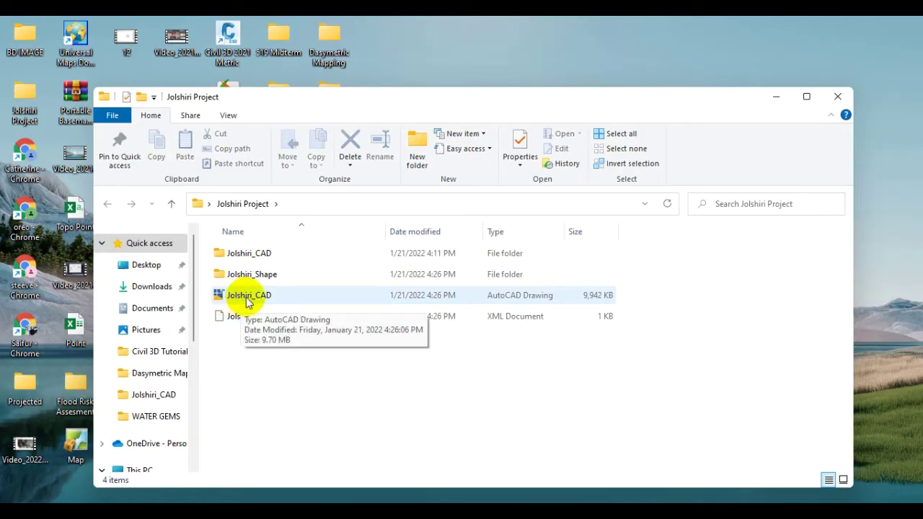
double_click(249, 298)
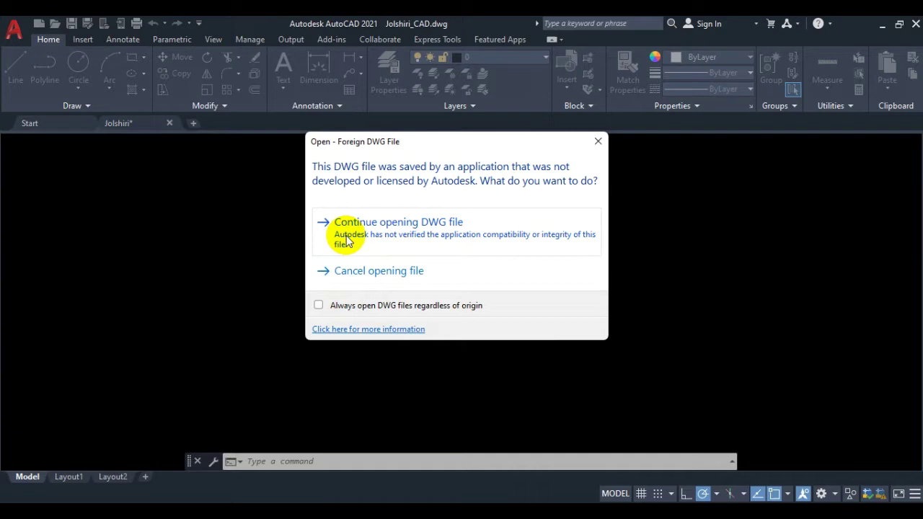
Accept the foreign-DWG warning and zoom around the Jolshiri_CAD plot linework
click(408, 230)
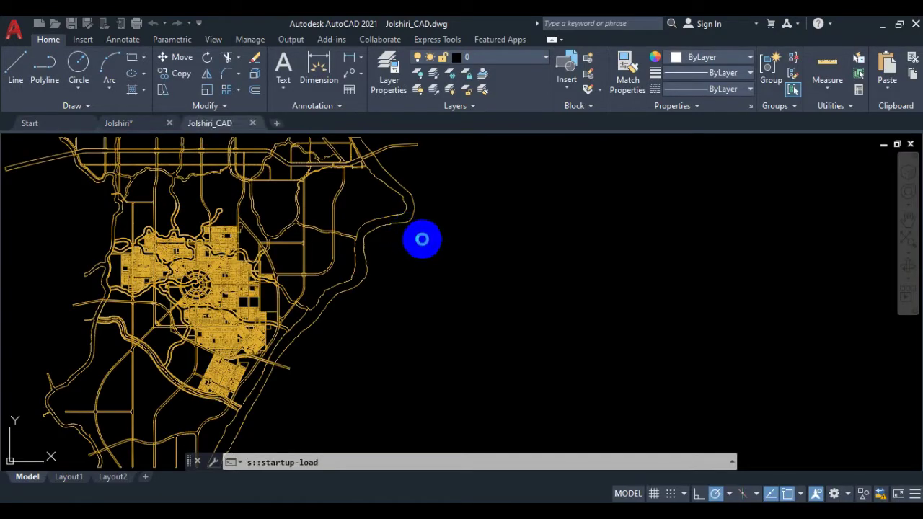
scroll(498, 260, down, 3)
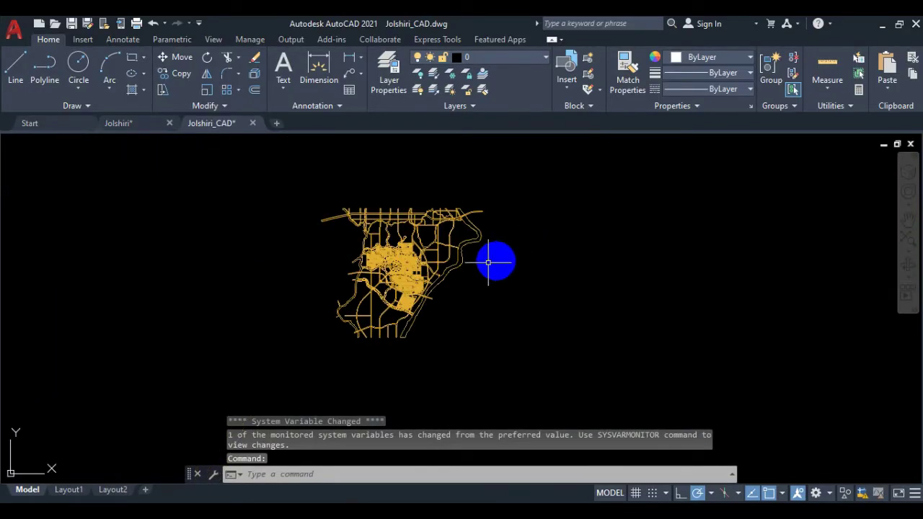
scroll(390, 258, up, 5)
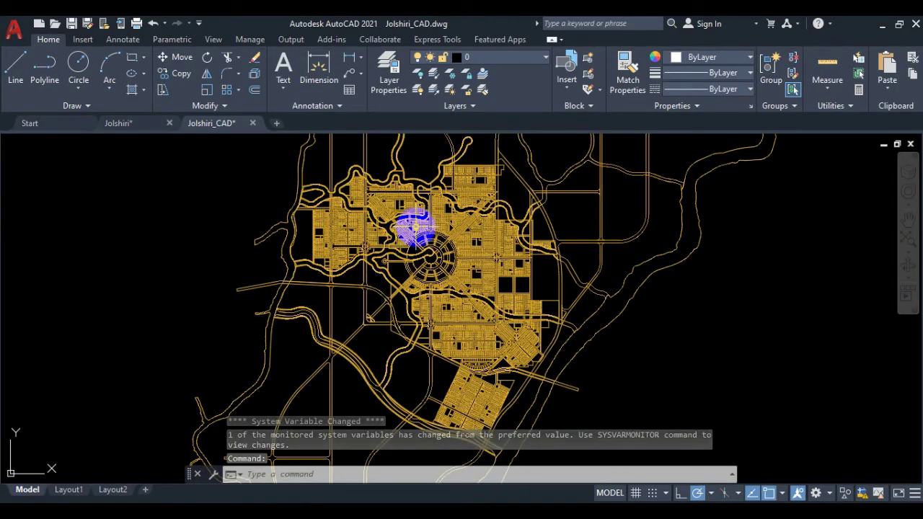
scroll(409, 192, up, 6)
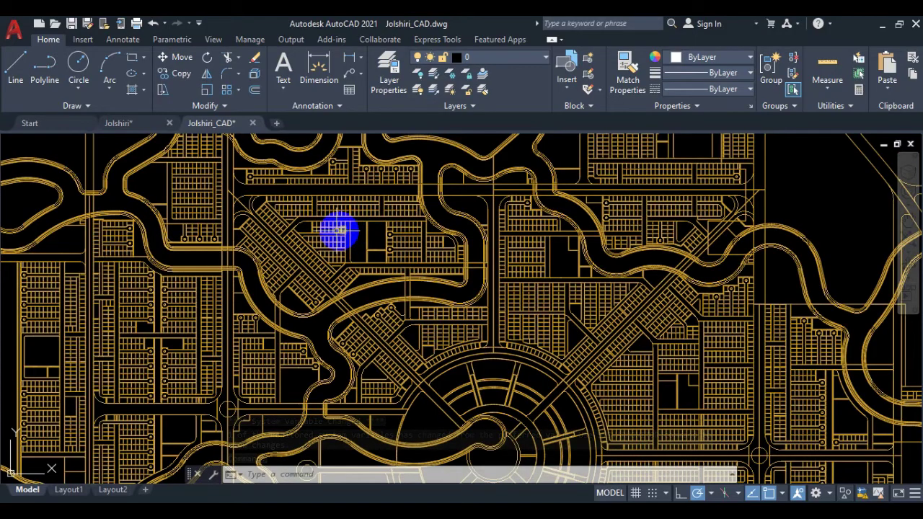
scroll(321, 234, up, 5)
scroll(423, 264, down, 7)
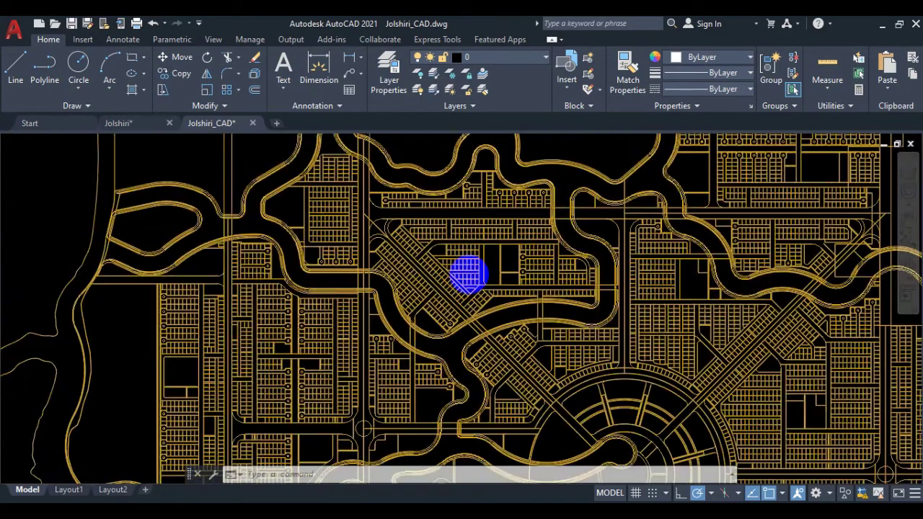
scroll(394, 304, up, 3)
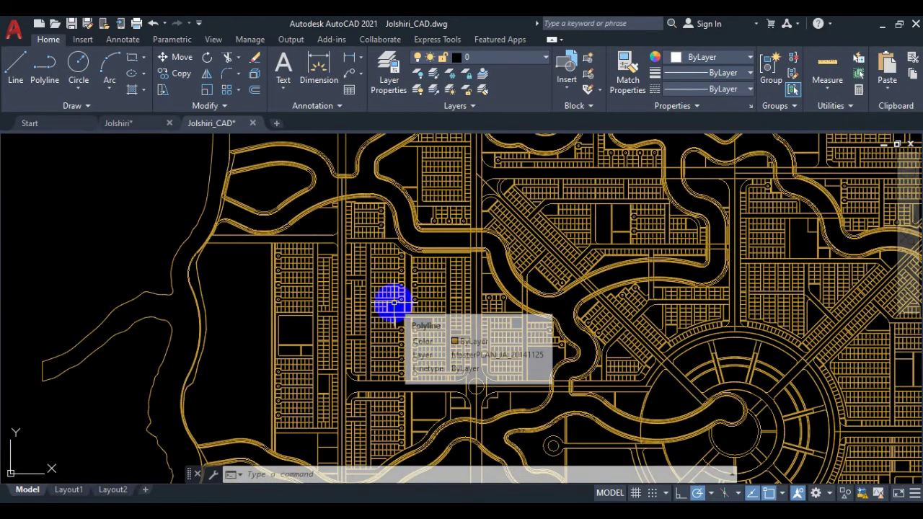
scroll(397, 289, down, 4)
scroll(404, 263, up, 5)
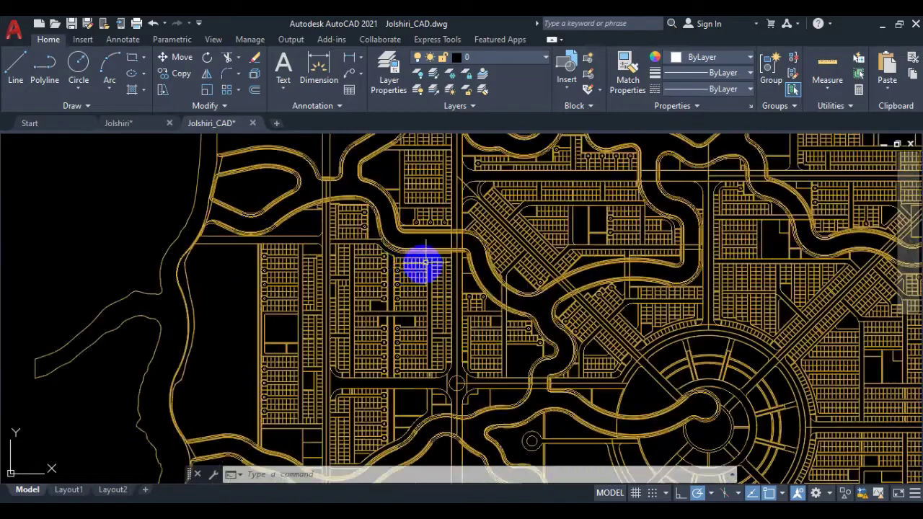
Close the Jolshiri_CAD drawing, saving its changes
click(255, 125)
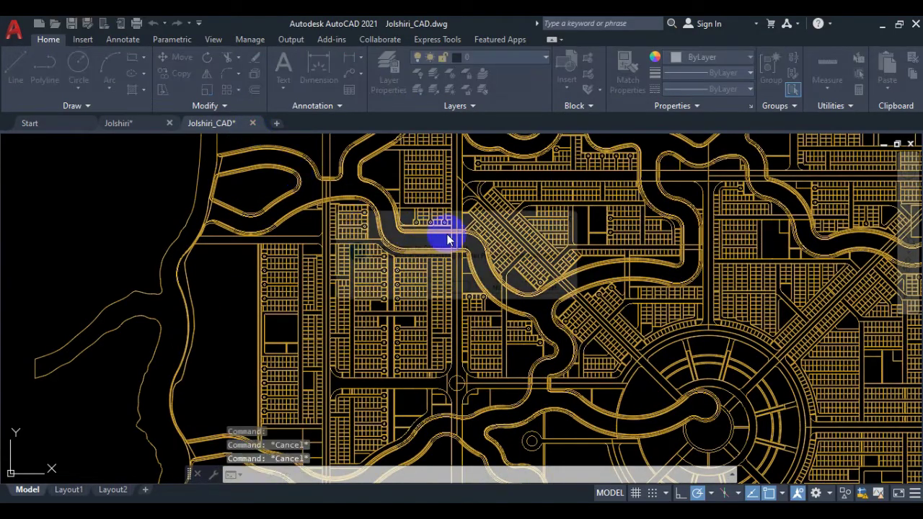
click(507, 294)
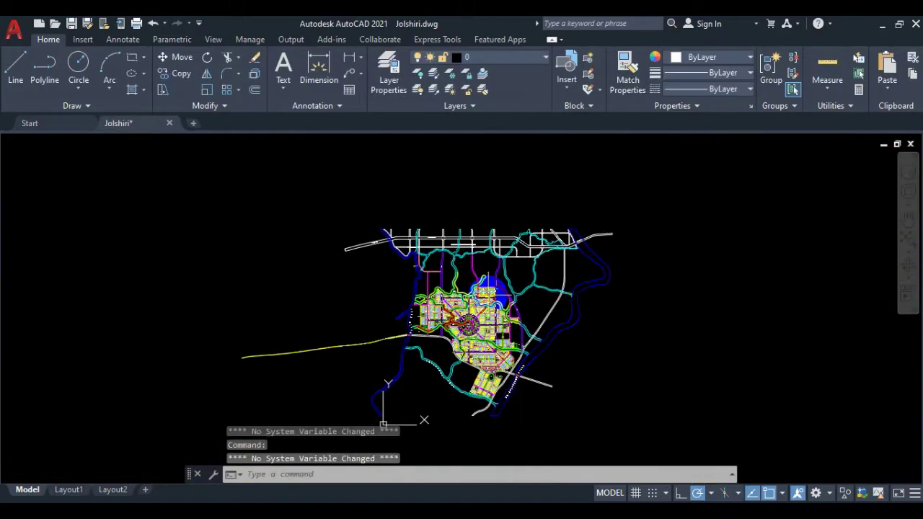
click(573, 453)
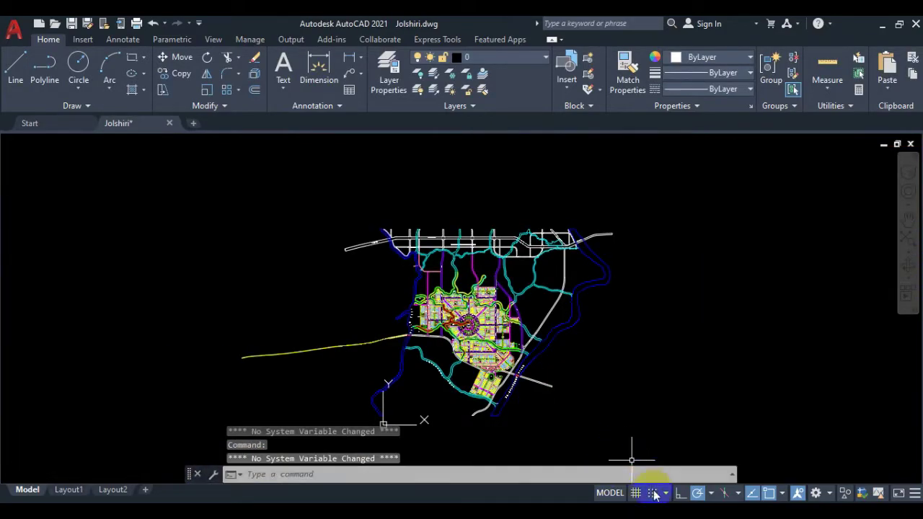
Back in ArcMap, remove the master plan source folder and its layers from the map
click(632, 461)
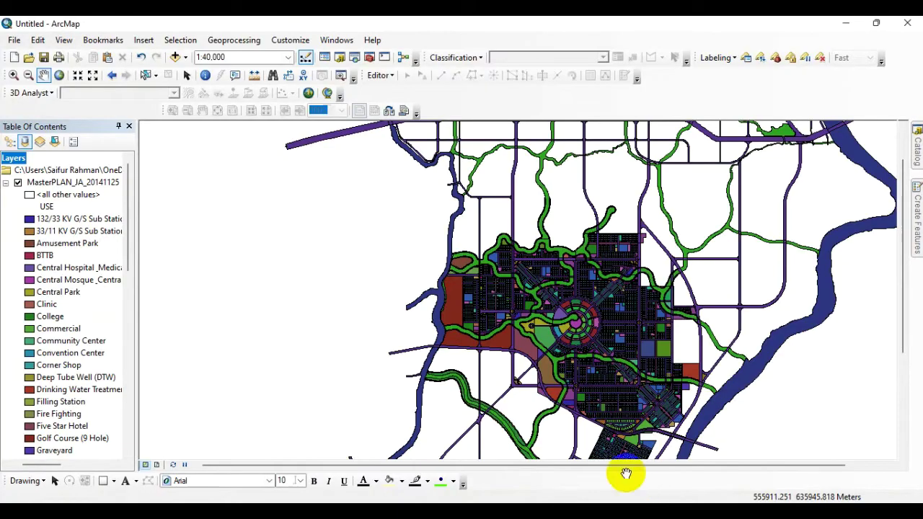
right_click(71, 172)
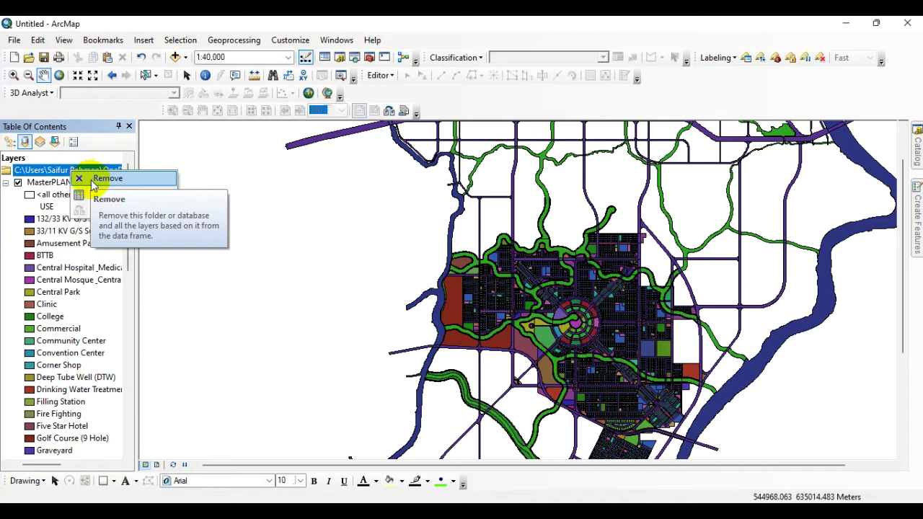
click(93, 181)
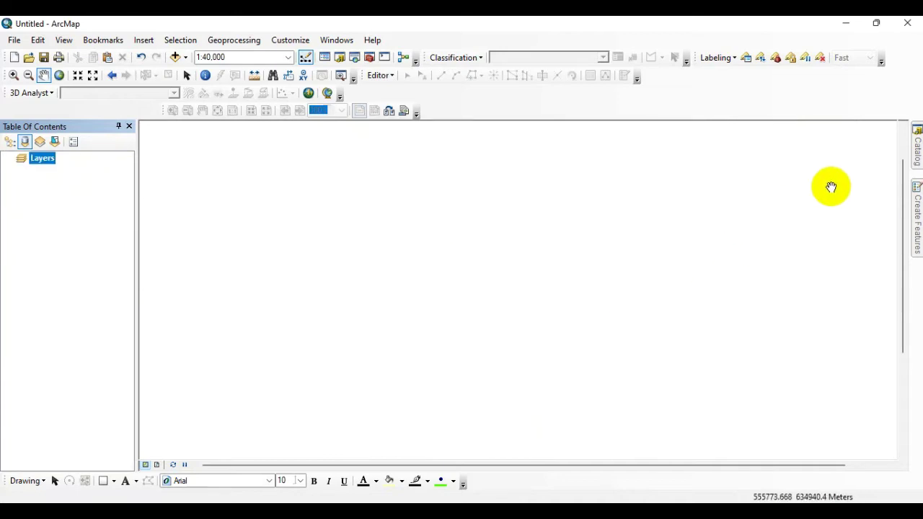
In the Catalog, expand Jolshiri_Shape and select Jolshiri_CAD.dwg
click(918, 148)
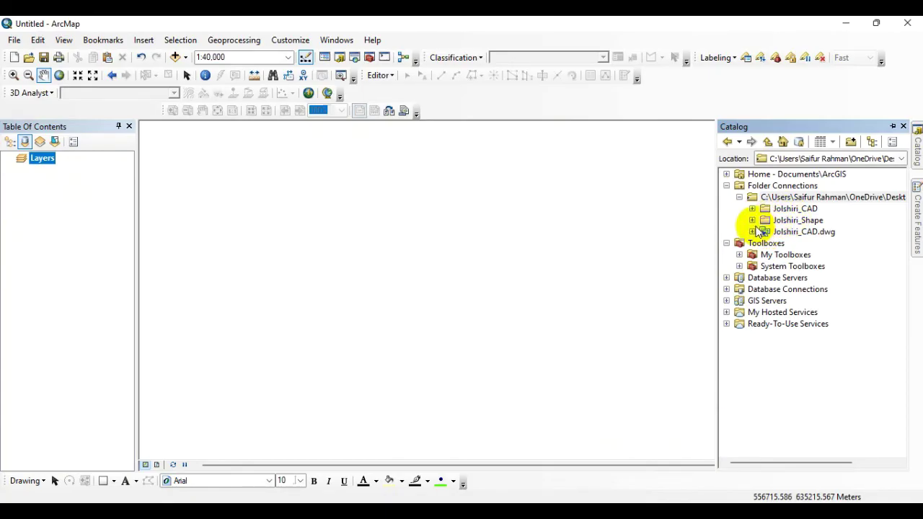
click(753, 220)
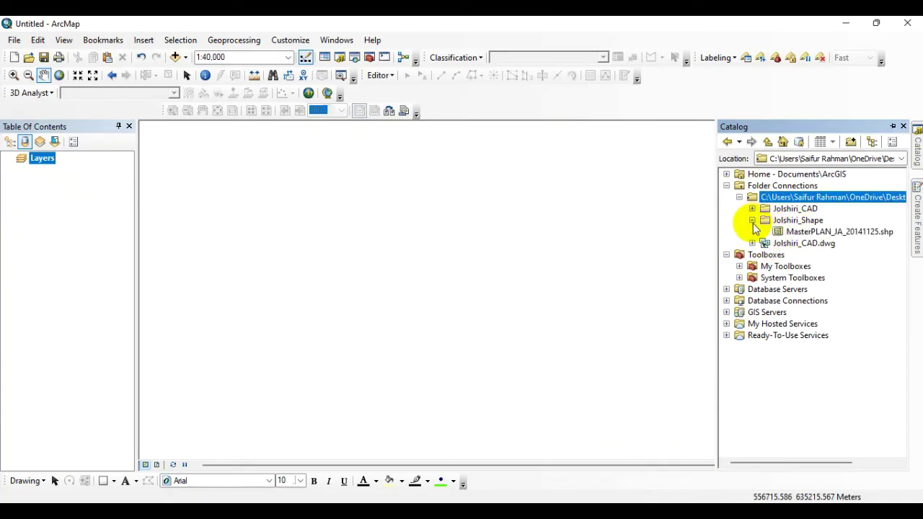
click(804, 245)
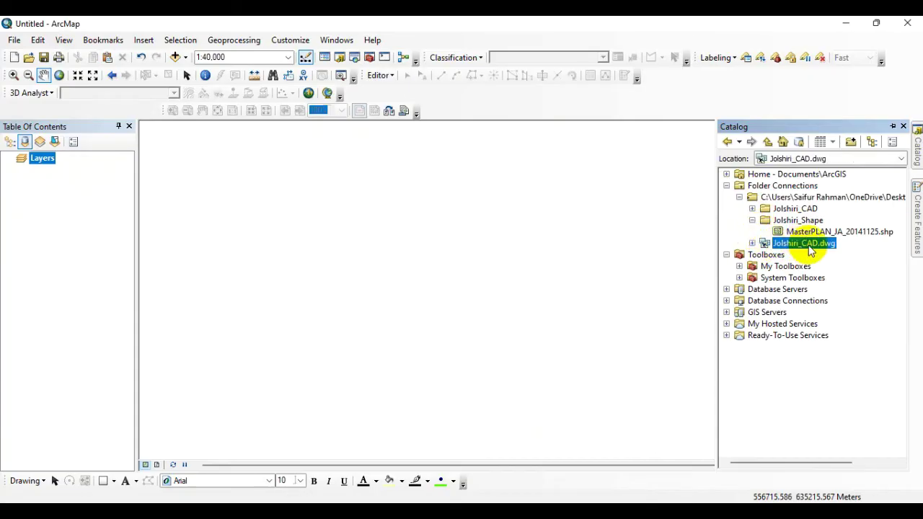
Drag Jolshiri_CAD.dwg from the Catalog onto the map and select its Polyline layer
mouse_move(807, 245)
mouse_down()
mouse_move(401, 279)
mouse_move(83, 248)
mouse_up()
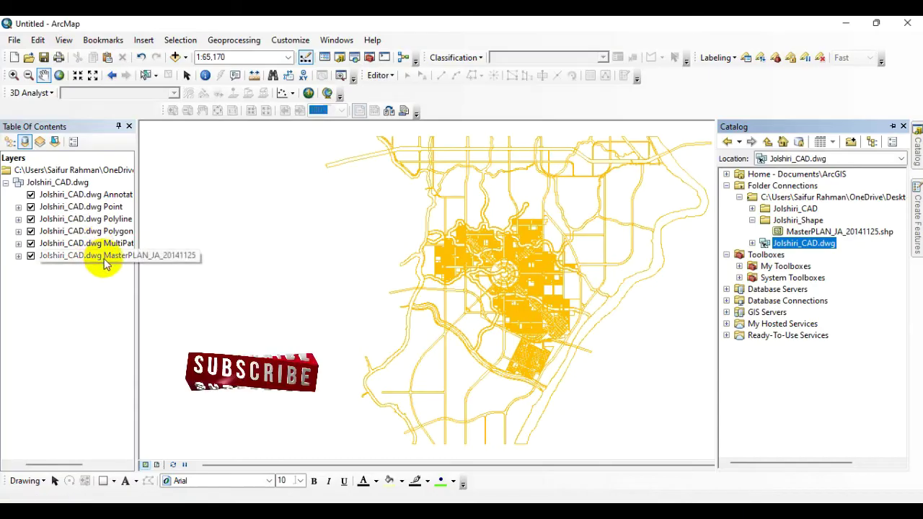
mouse_move(62, 467)
mouse_down()
mouse_move(99, 457)
mouse_move(69, 458)
mouse_up()
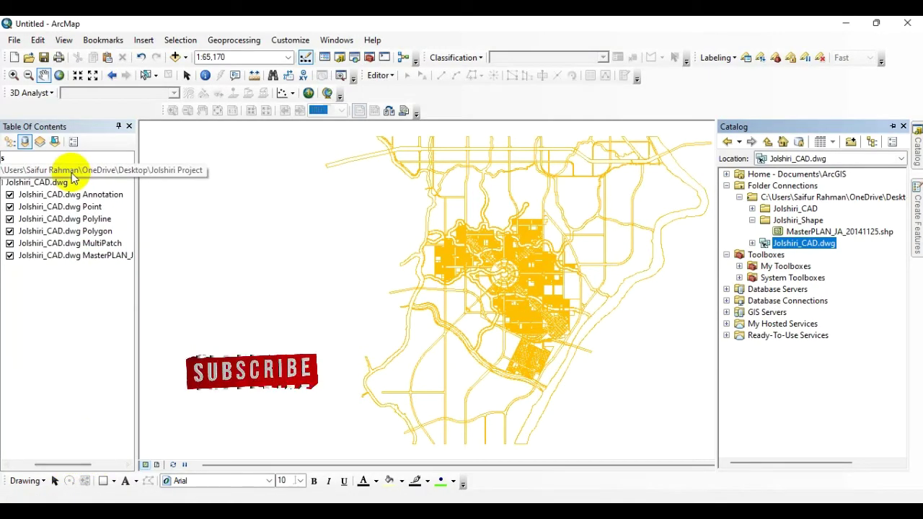
click(65, 220)
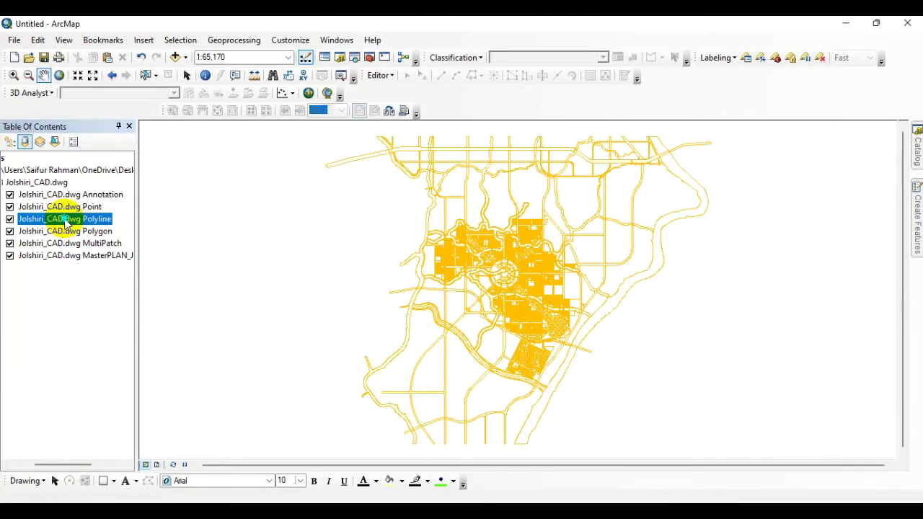
Export the Polyline layer's data using the data frame's coordinate system
right_click(66, 221)
mouse_move(124, 441)
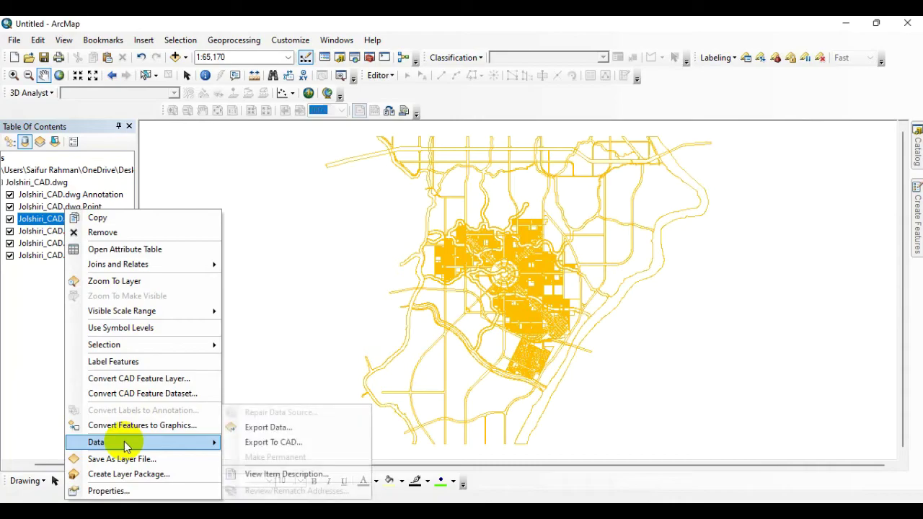
click(270, 427)
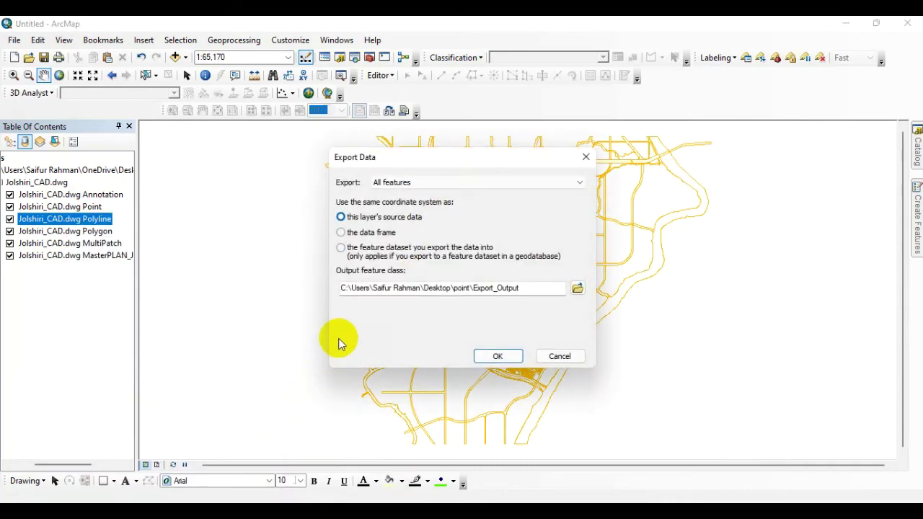
click(351, 235)
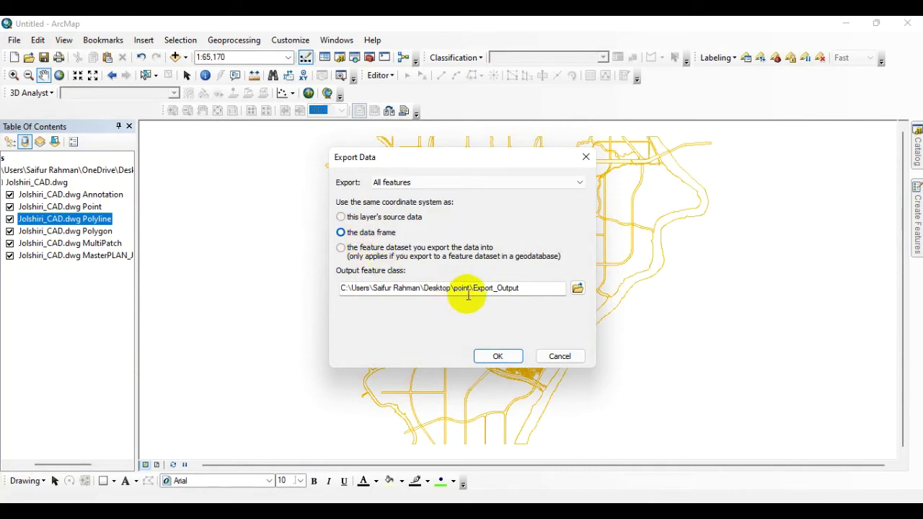
Save the output as a shapefile named Jolshiri_Shapefile and run the export
click(578, 290)
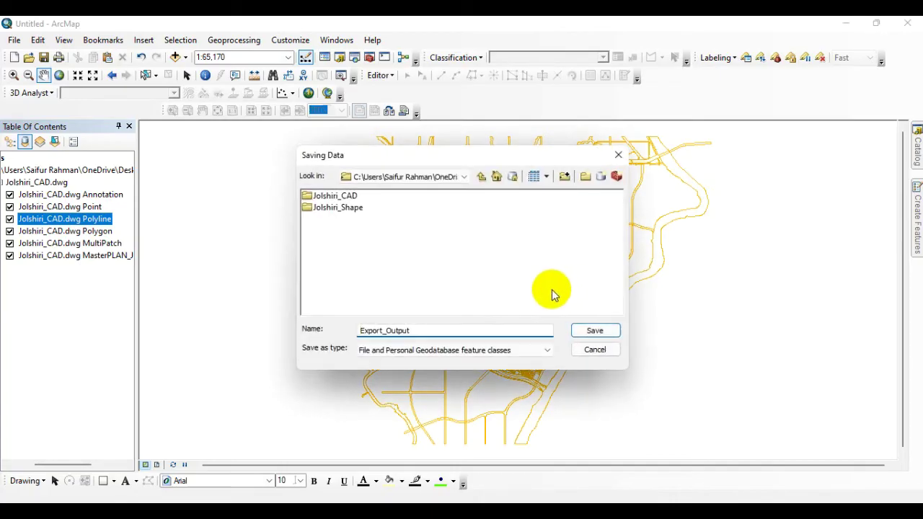
click(410, 352)
click(392, 372)
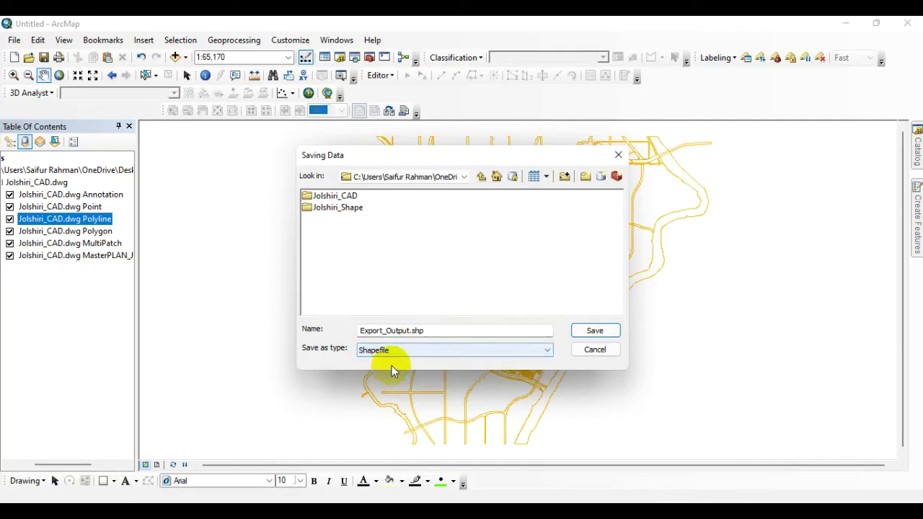
click(431, 331)
drag(430, 331, 358, 331)
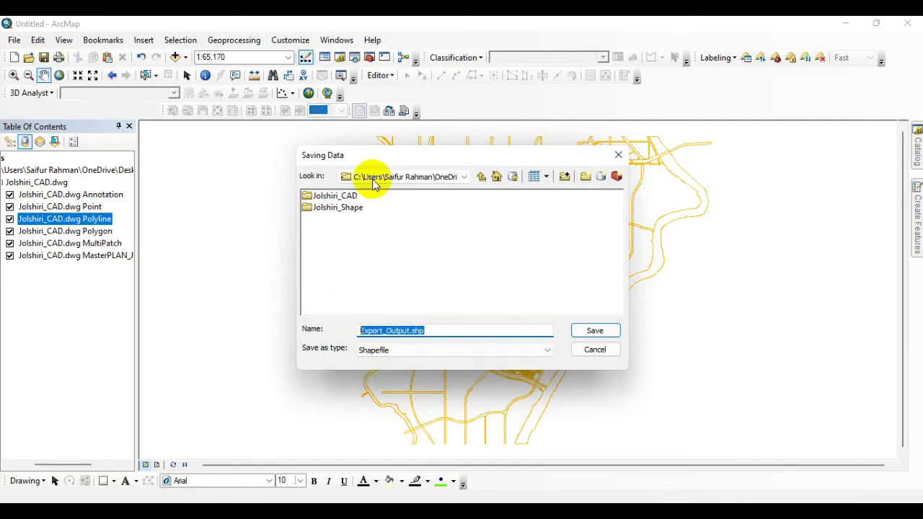
drag(367, 158, 562, 174)
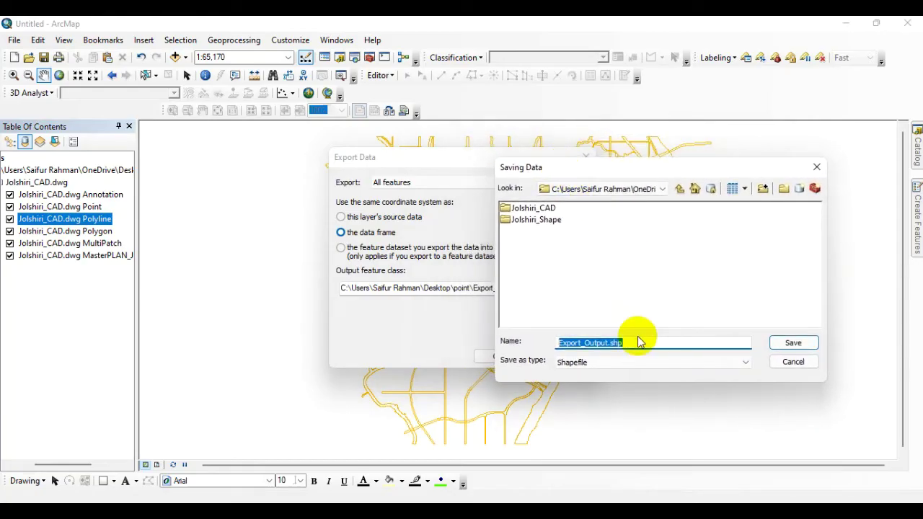
text(Jolshiri_Shapefile)
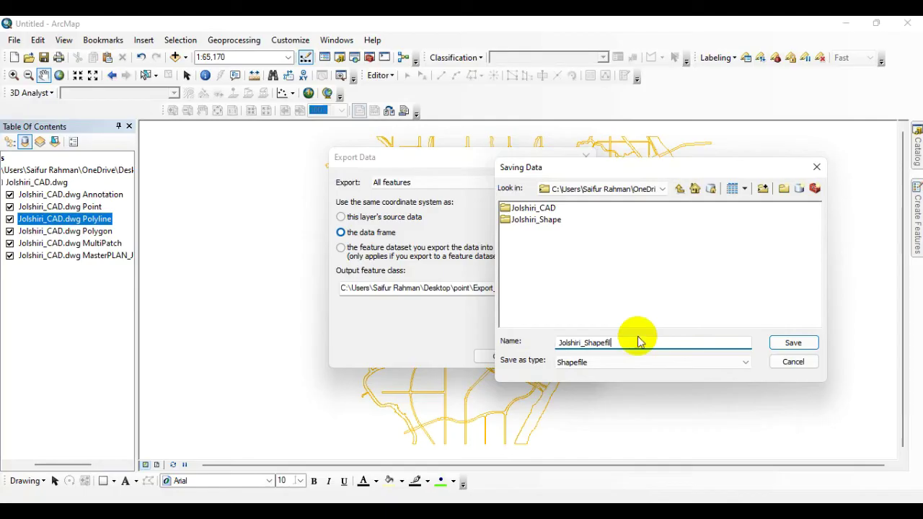
click(793, 342)
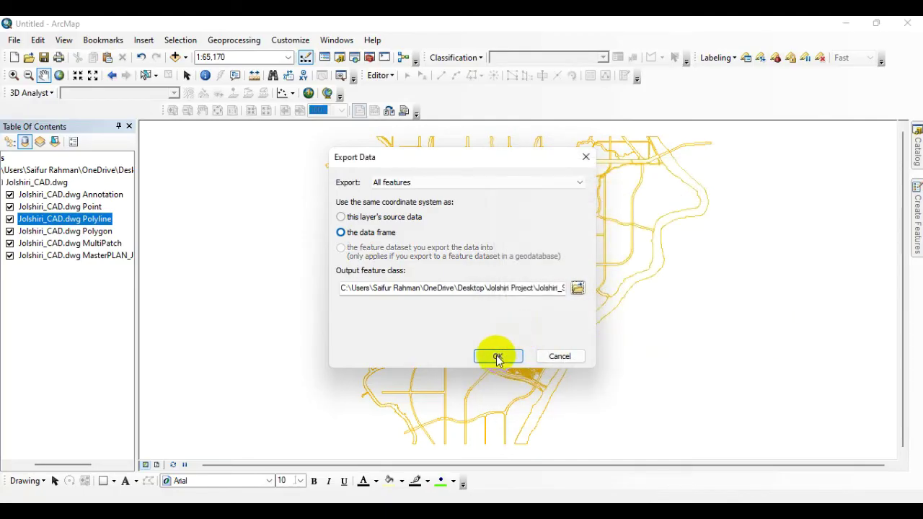
click(498, 357)
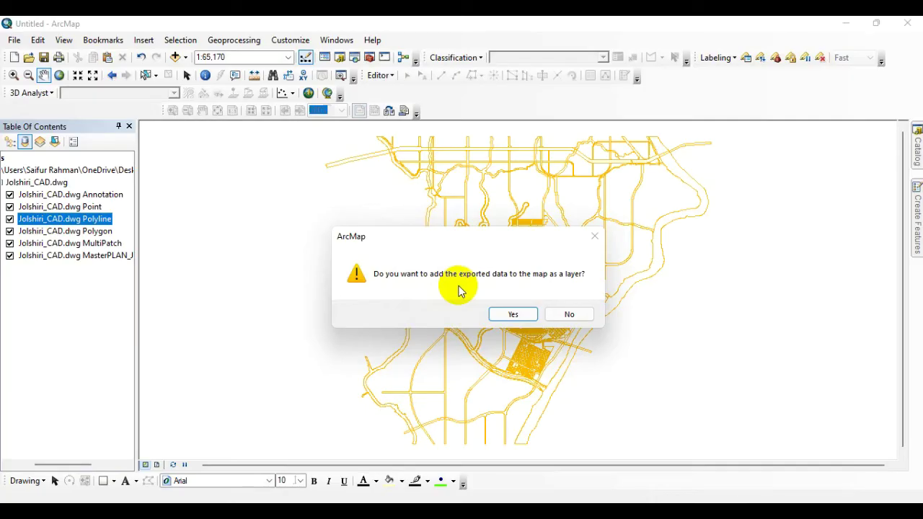
Add Jolshiri_Shapefile to the map and remove the Jolshiri_CAD.dwg layers
click(511, 315)
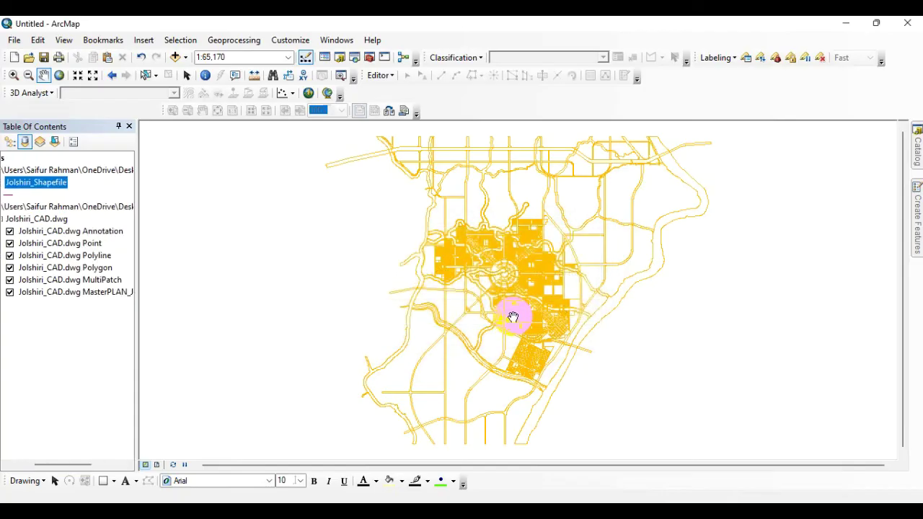
right_click(81, 208)
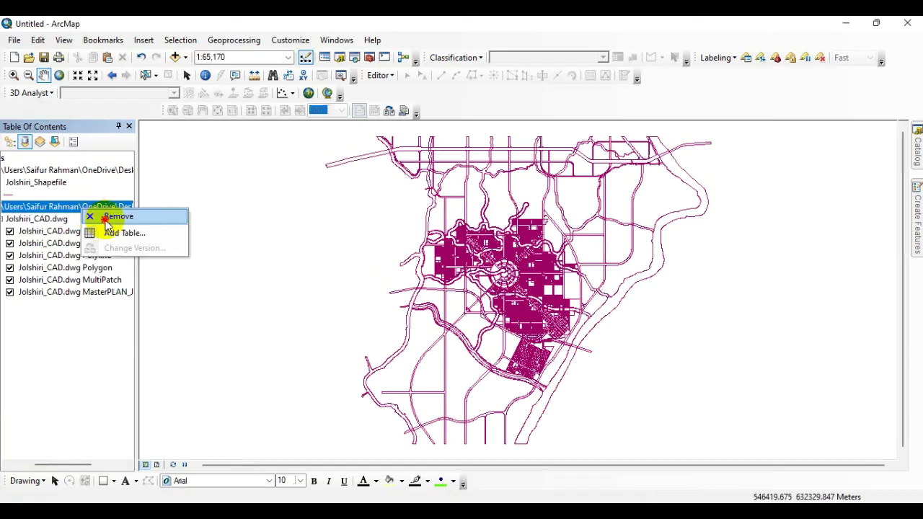
click(108, 218)
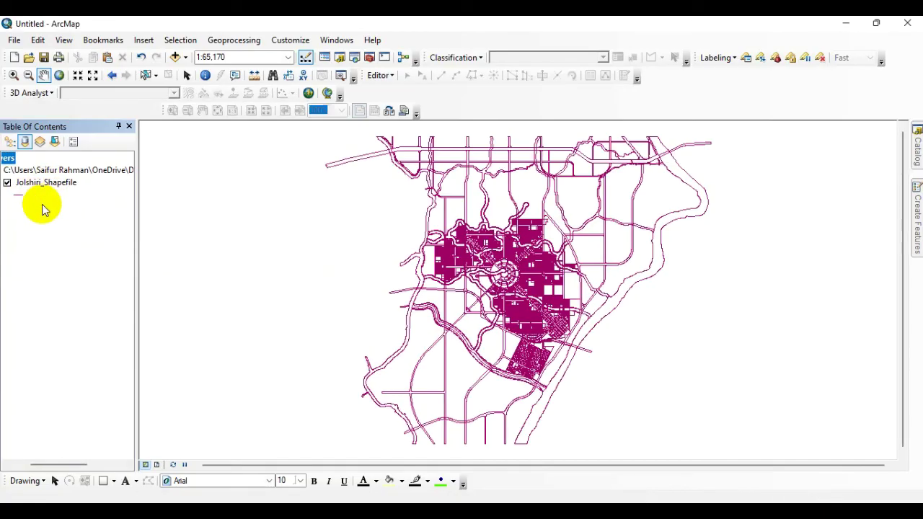
right_click(38, 185)
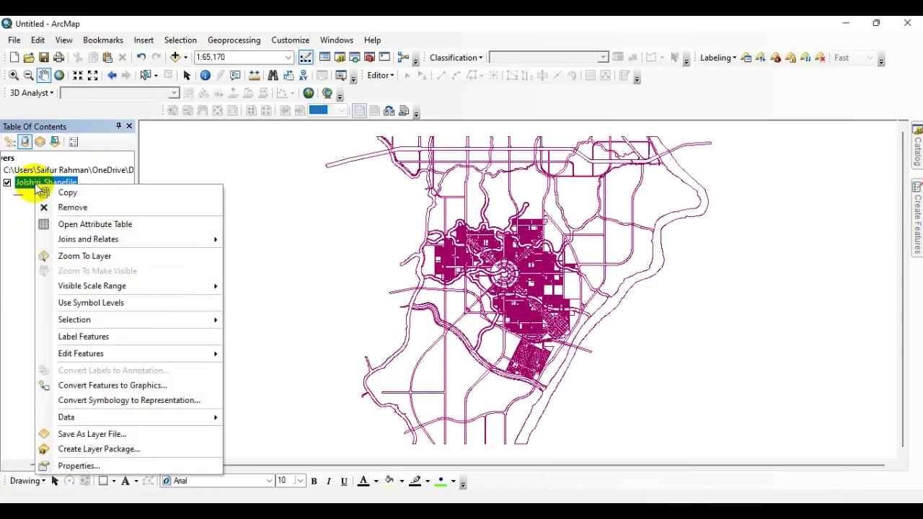
click(105, 466)
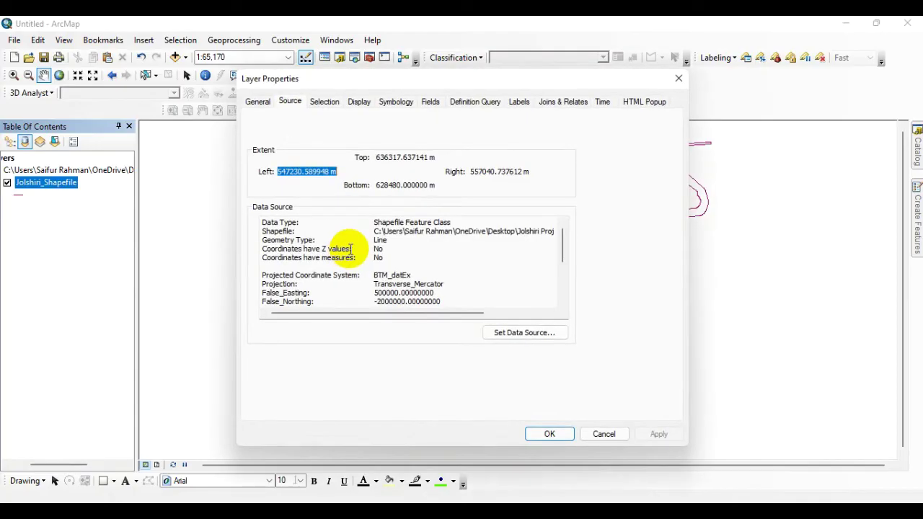
click(290, 101)
drag(312, 81, 371, 83)
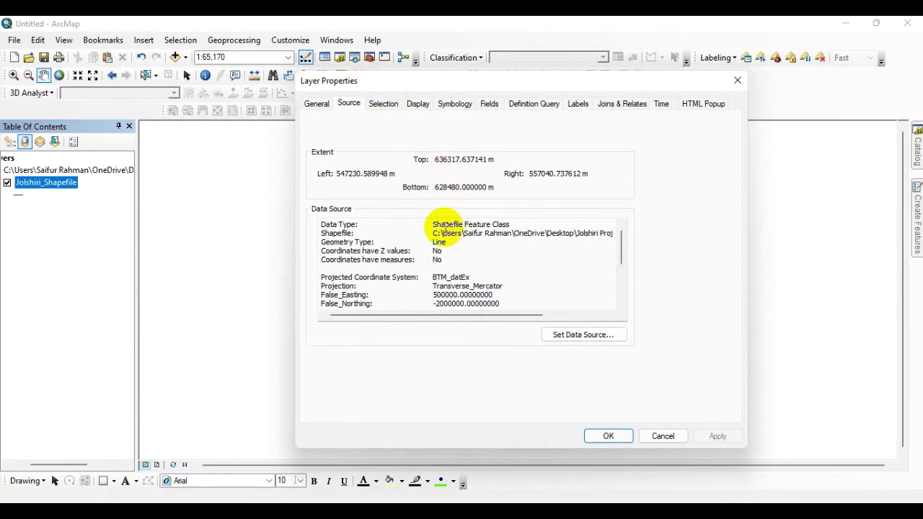
drag(433, 225, 525, 226)
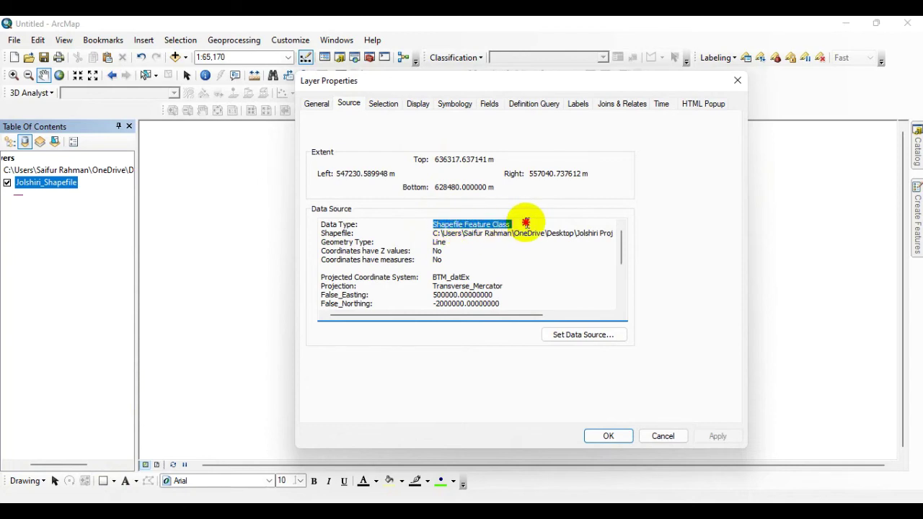
click(664, 436)
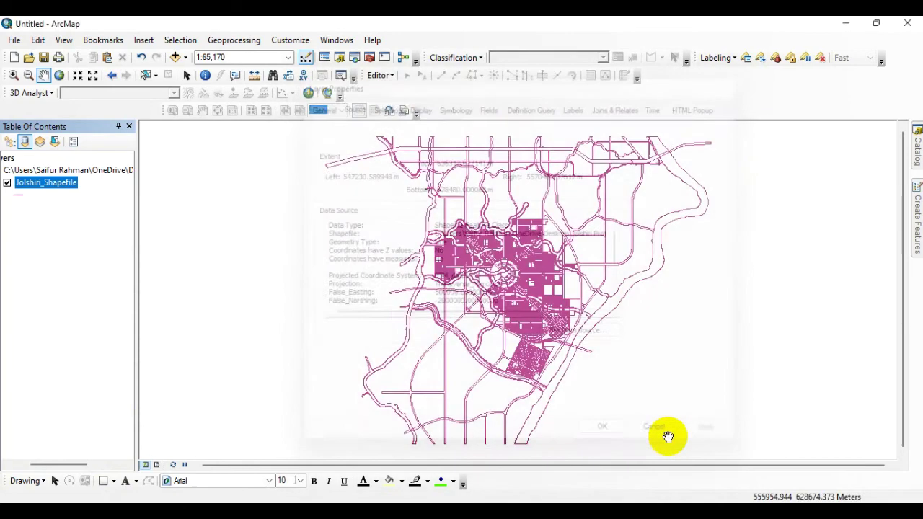